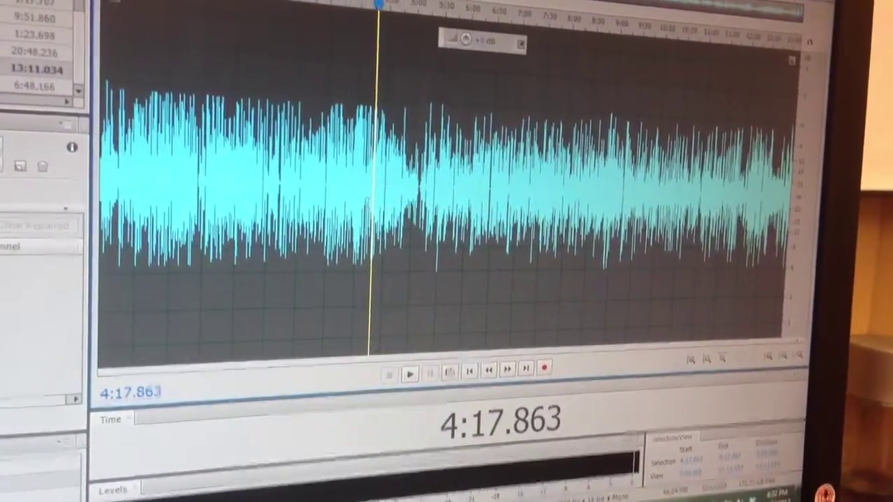
Play Blaine.mp3 from about 4:17 past the 4:30 mark.
key(space)
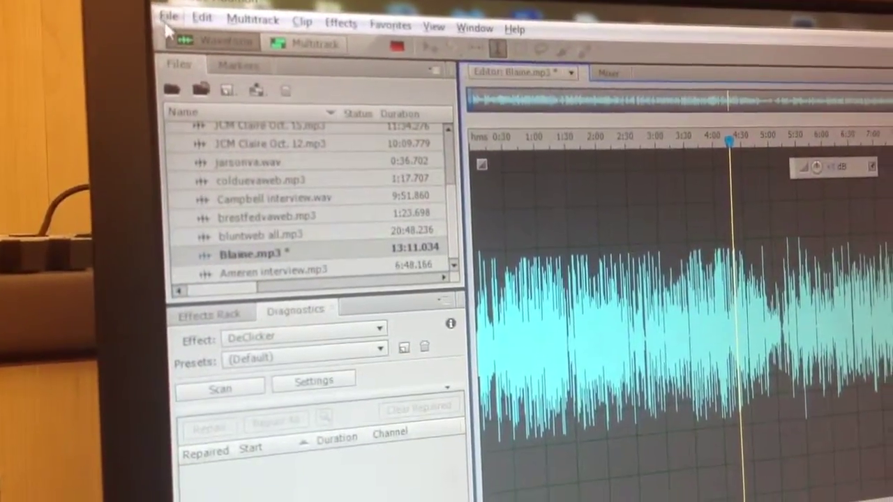
Save the interview as Blaine.mp3, overwriting the existing file.
click(210, 36)
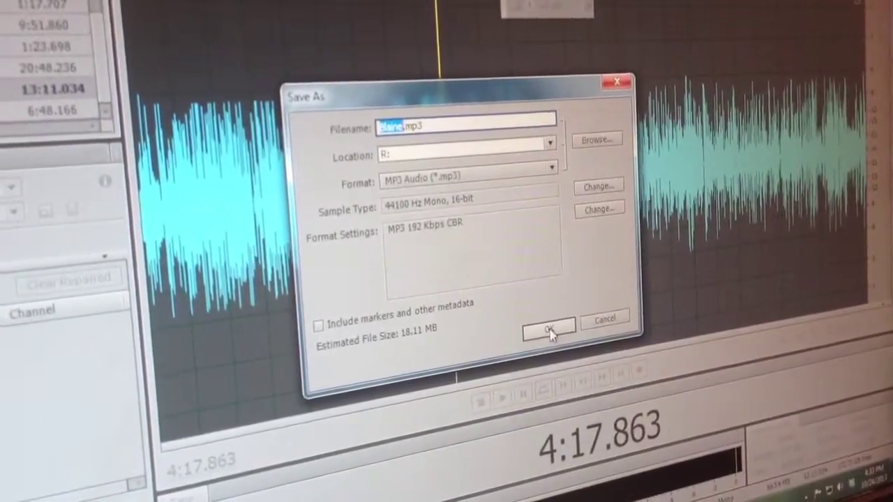
click(544, 326)
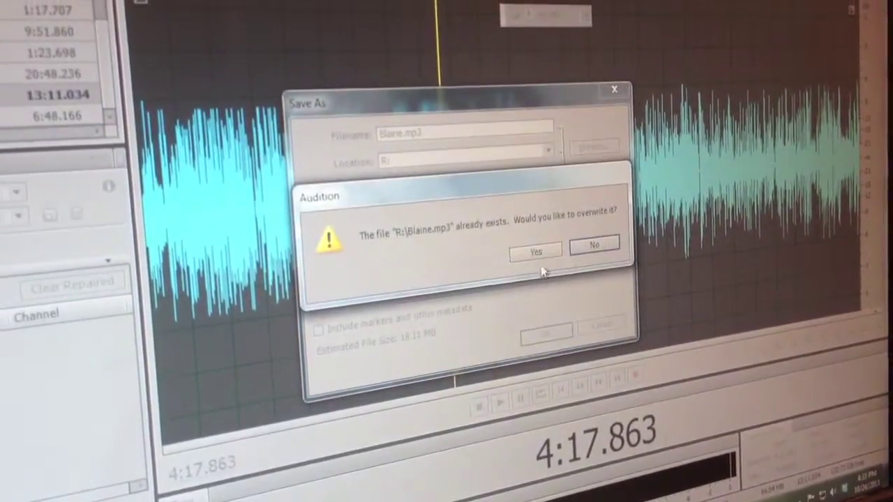
click(544, 255)
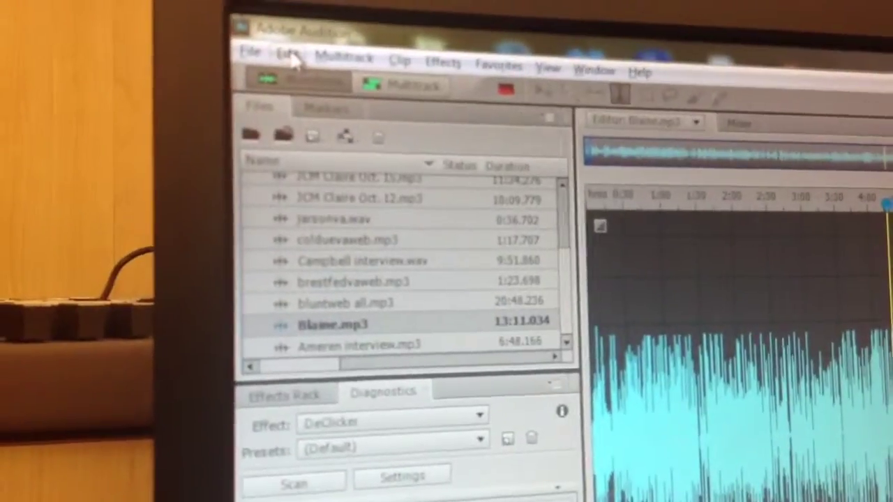
Apply Redo Record from the Edit menu to restore audio past 4:30.
click(280, 59)
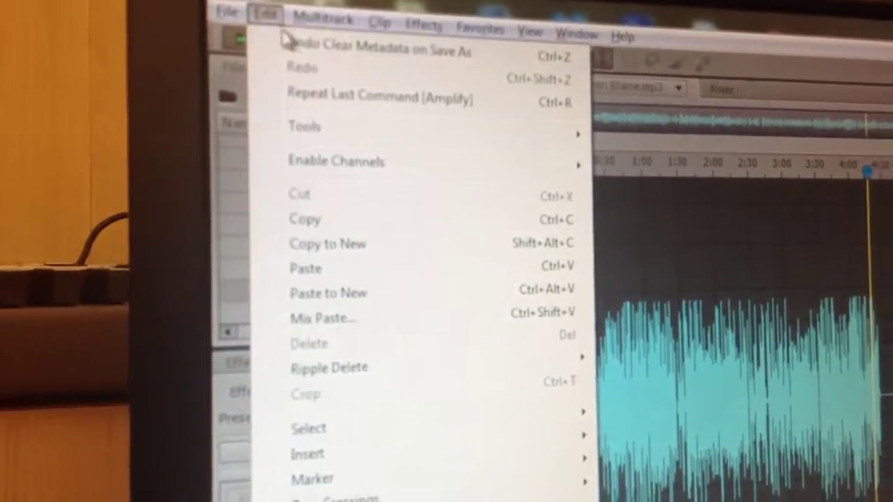
click(286, 49)
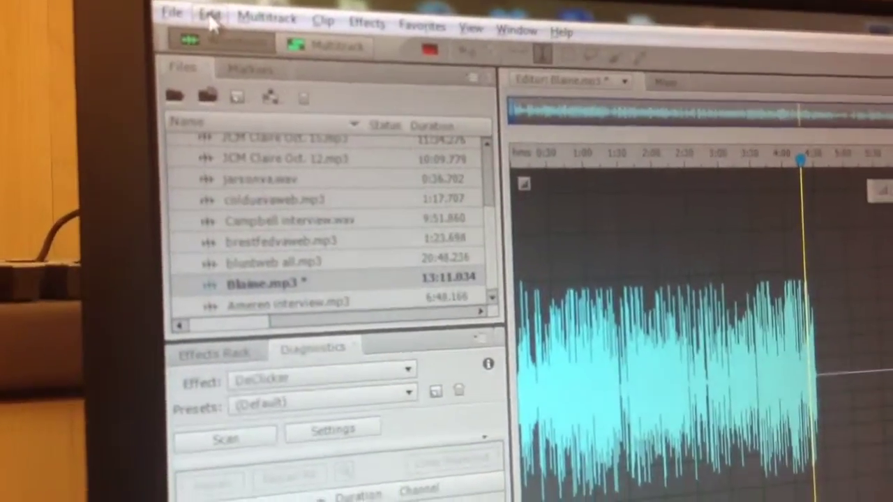
click(211, 16)
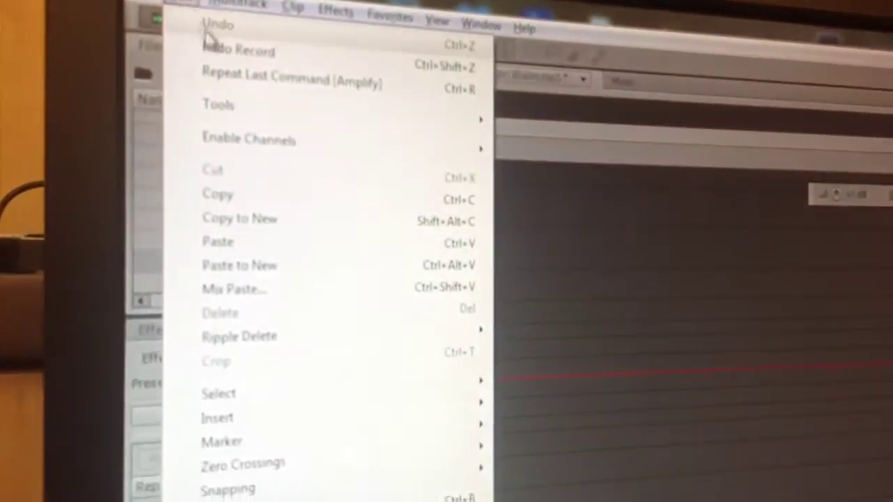
click(209, 77)
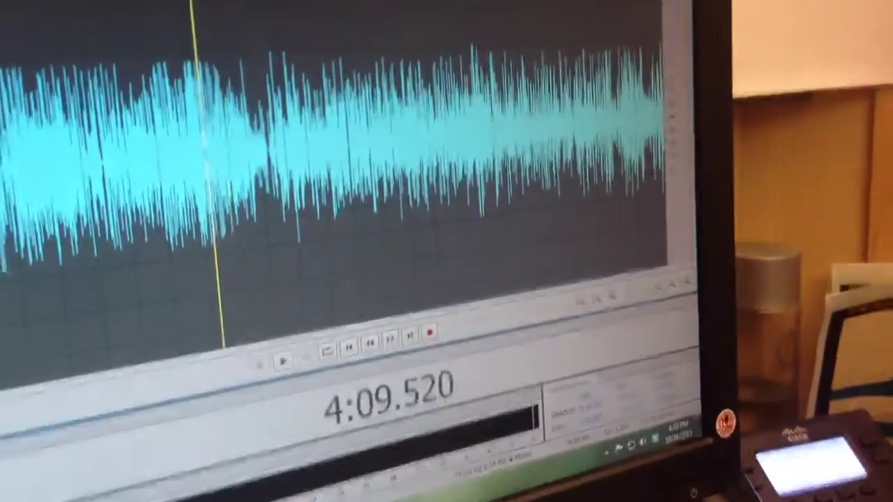
key(space)
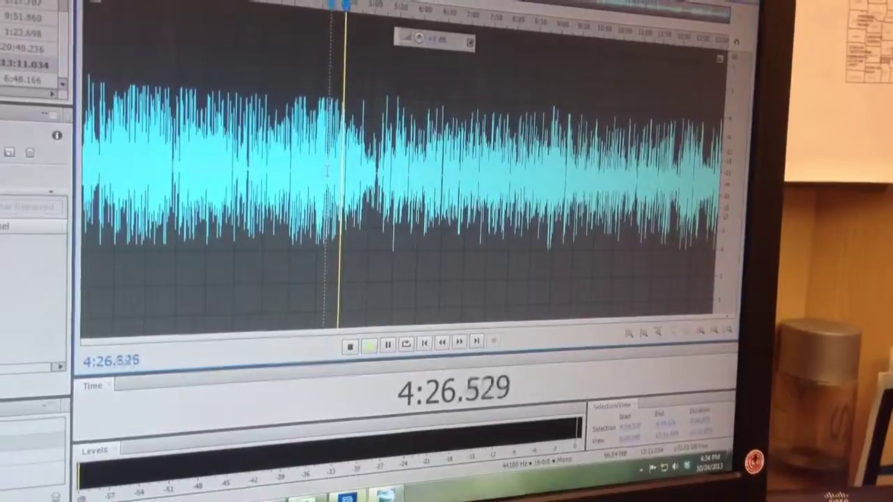
key(space)
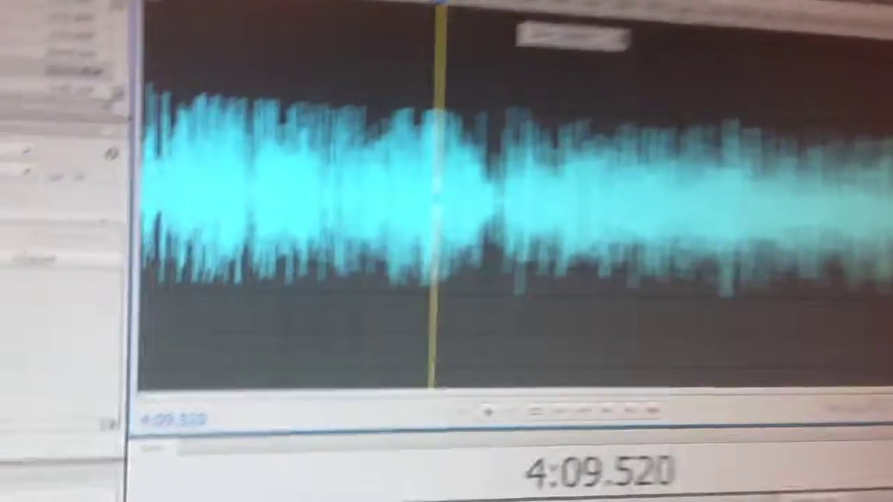